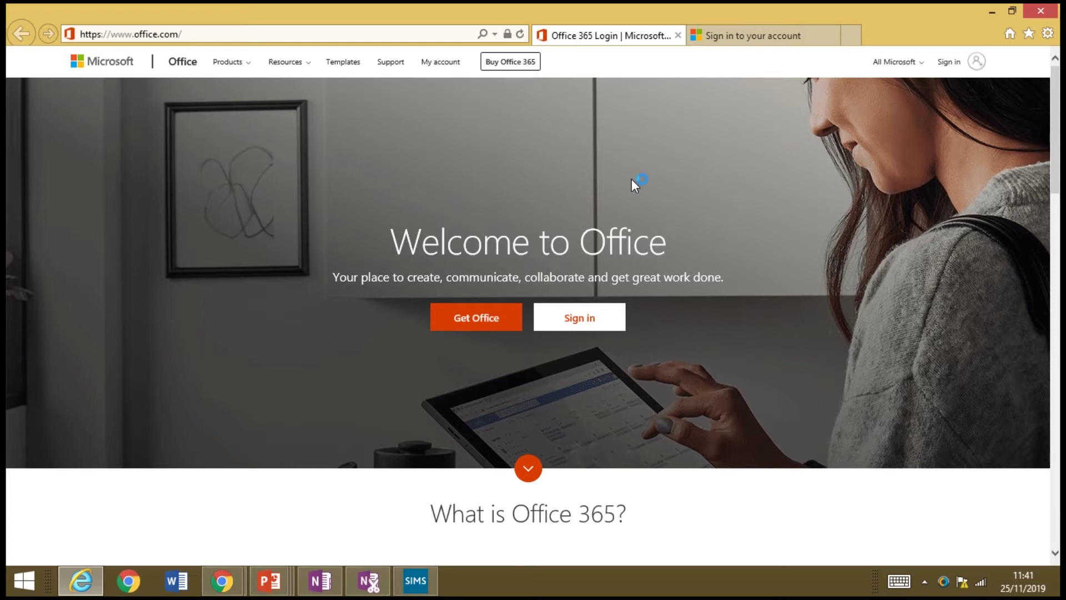
Step: Select the web address, then start Office sign-in from the Welcome to Office page
click(210, 35)
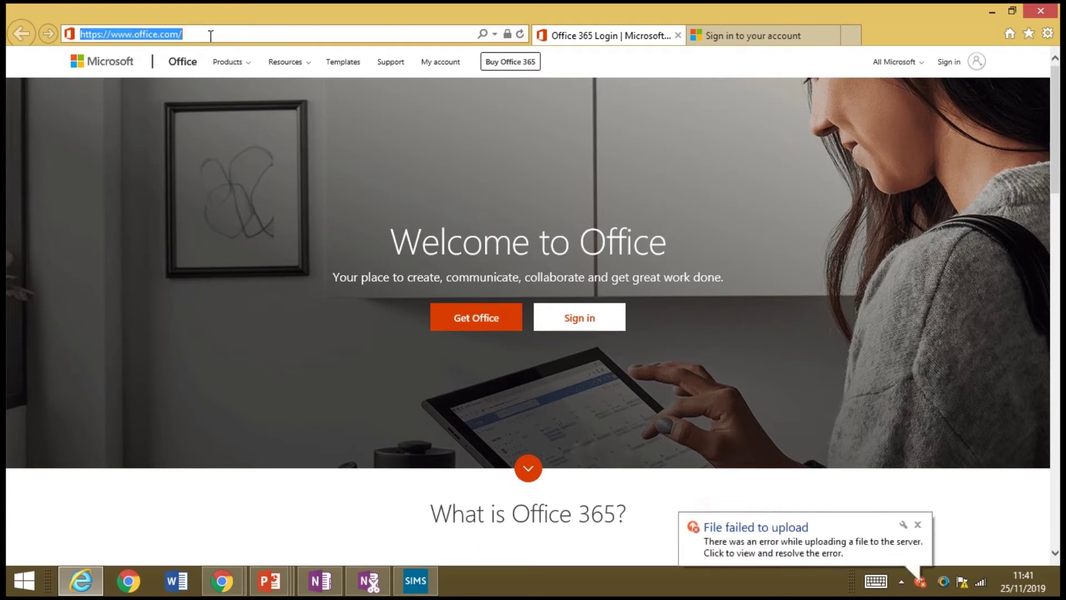
click(597, 322)
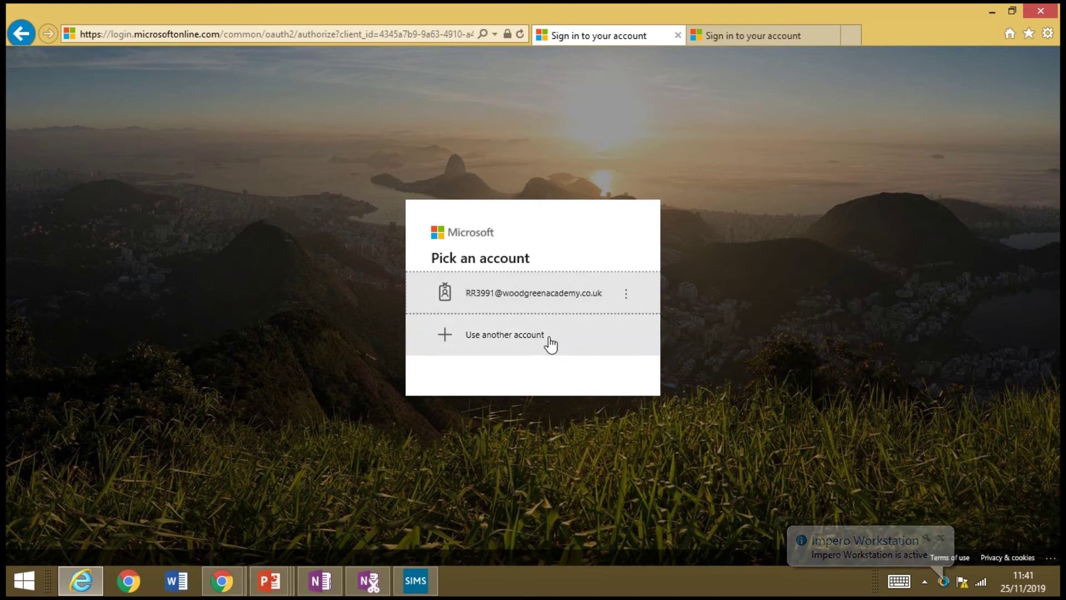
Step: Switch to the second 'Sign in to your account' tab showing the blank email form
click(737, 40)
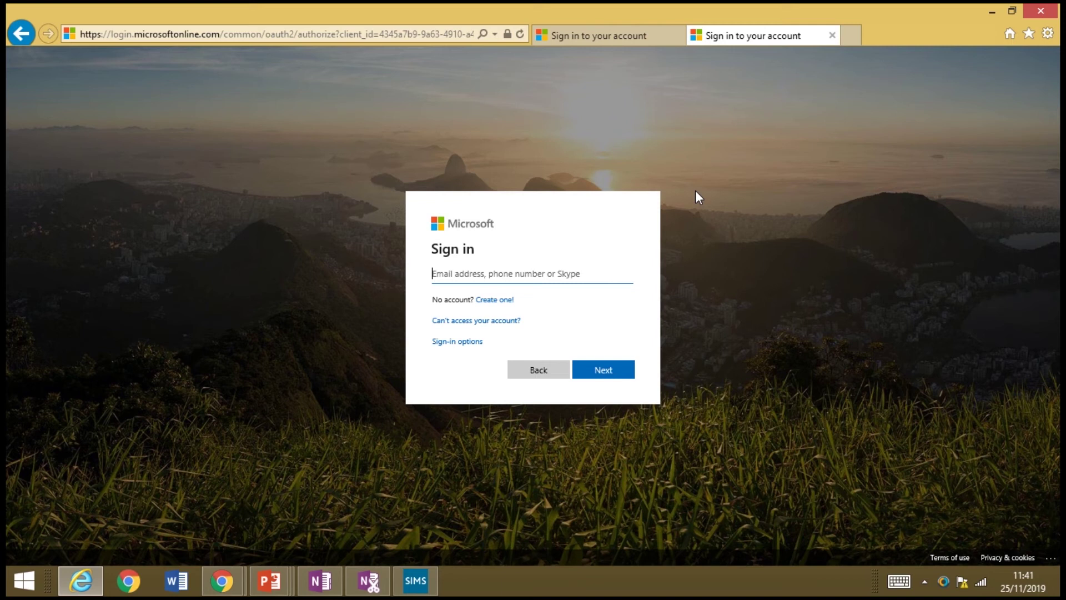
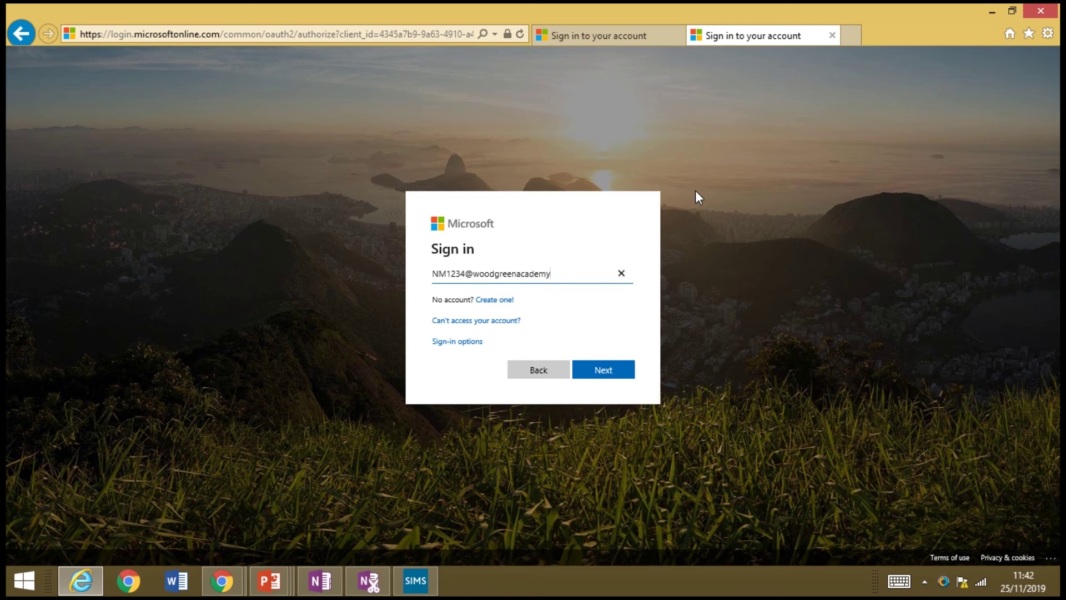
Step: Select the domain part of the school email address in the Sign in field
drag(475, 278, 574, 276)
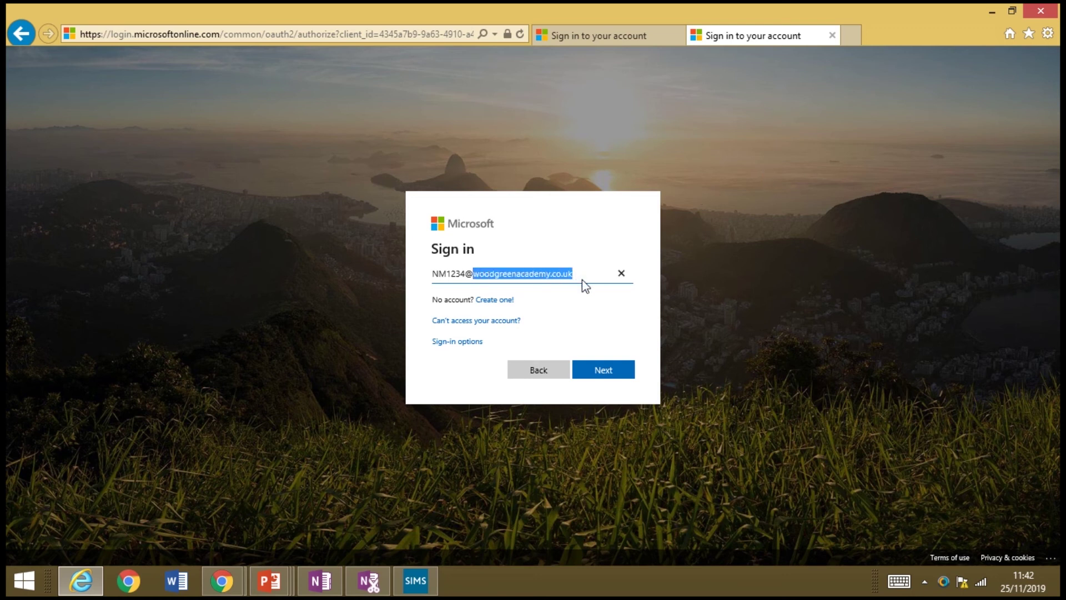